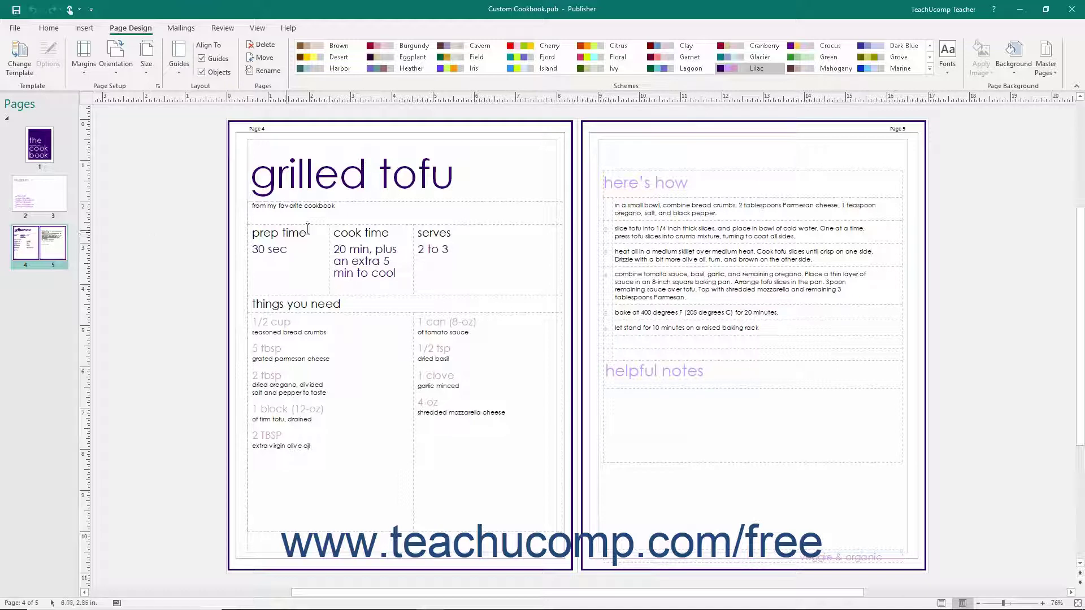
# Start a new font scheme from the Page Design Fonts gallery.
pyautogui.click(943, 70)
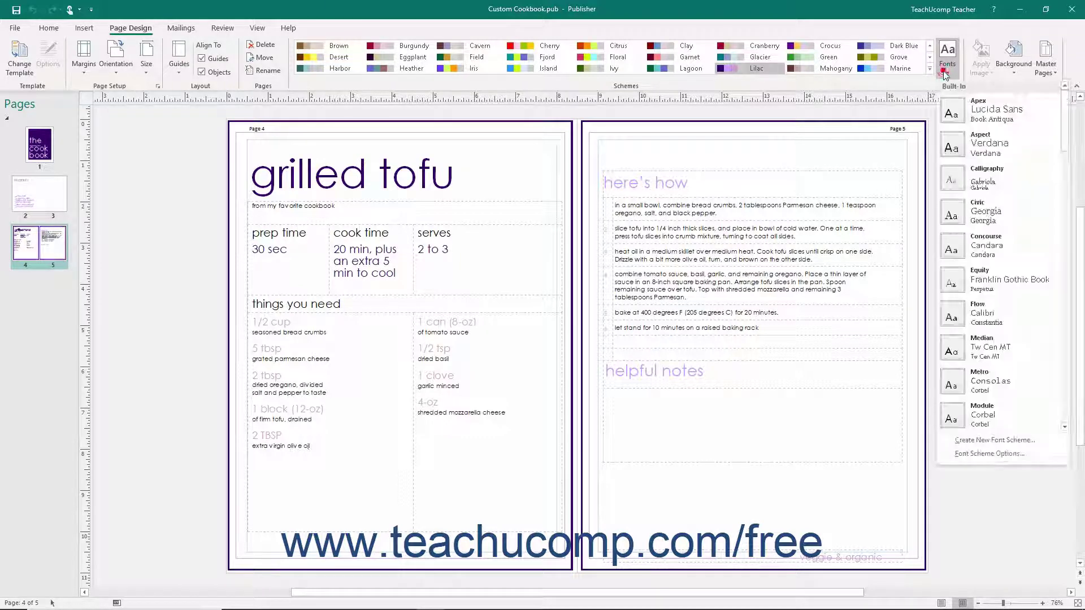
pyautogui.click(967, 442)
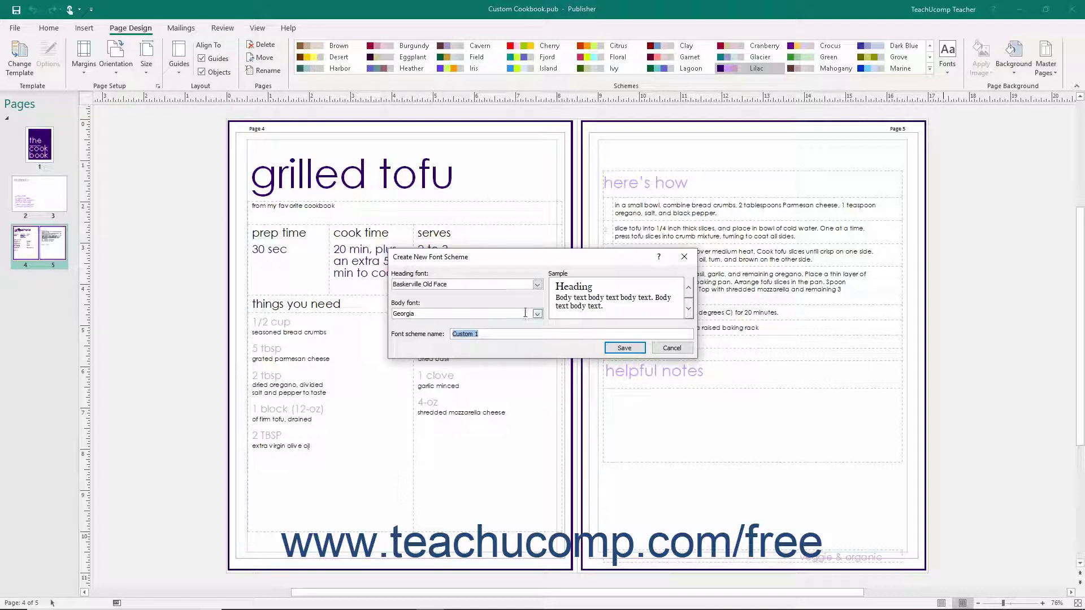
# Save font scheme 'My Arial Fonts' with Arial Rounded MT Bold headings and Arial body.
pyautogui.click(539, 286)
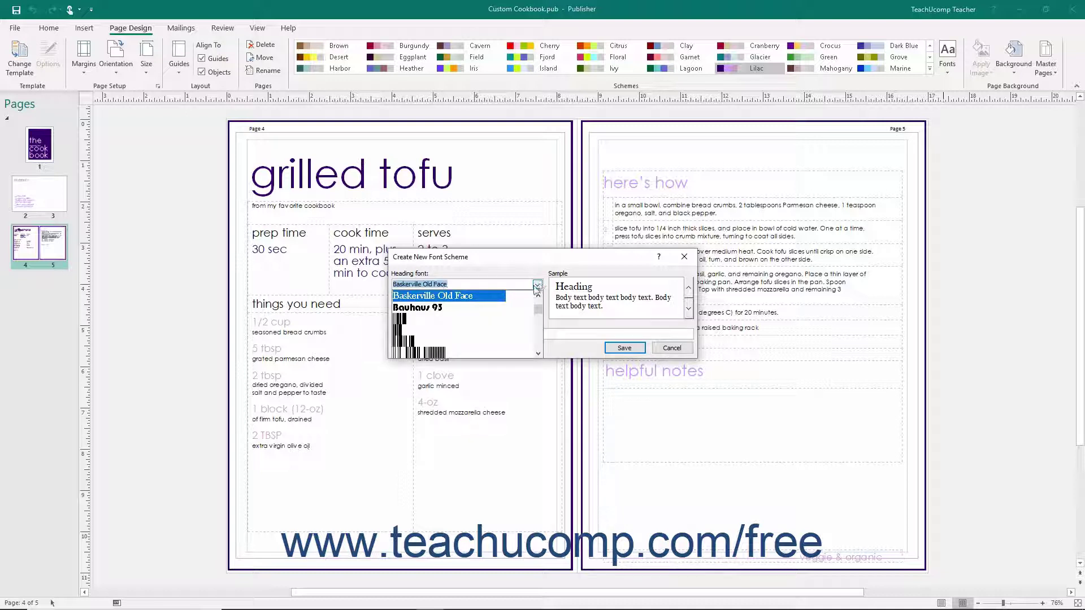
pyautogui.scroll(-2, 499, 318)
pyautogui.scroll(2, 500, 319)
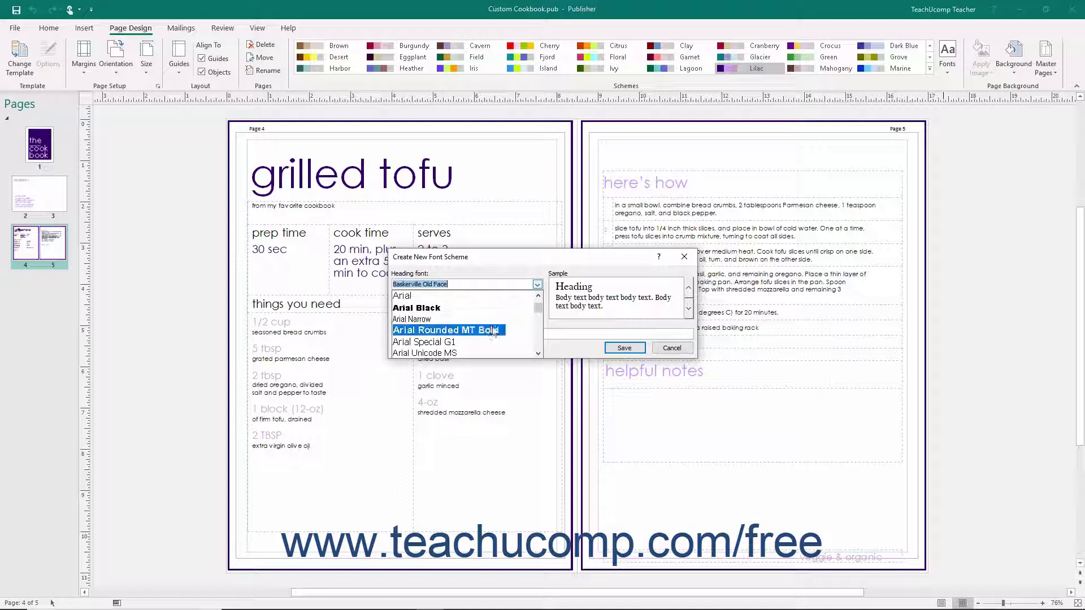
pyautogui.click(441, 329)
pyautogui.click(537, 314)
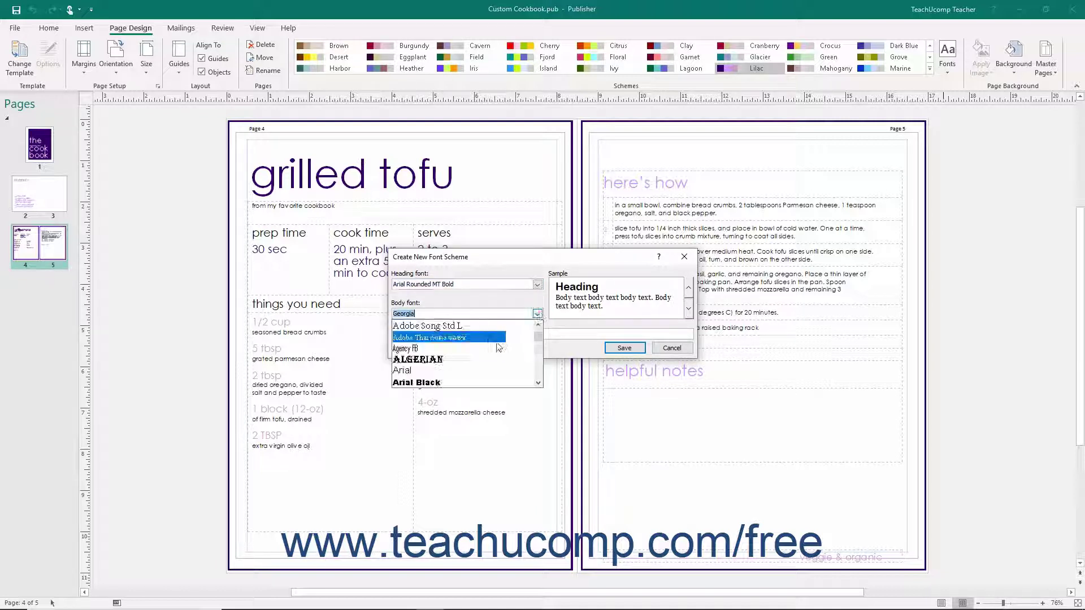
pyautogui.click(477, 372)
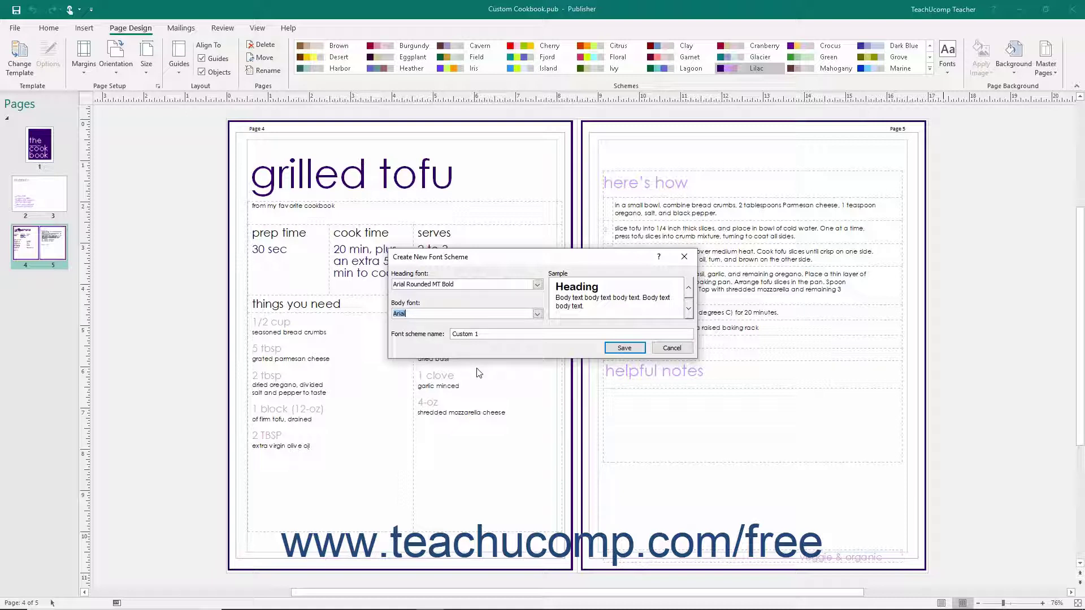
pyautogui.doubleClick(500, 336)
pyautogui.write('My Arial Fonts')
pyautogui.click(624, 348)
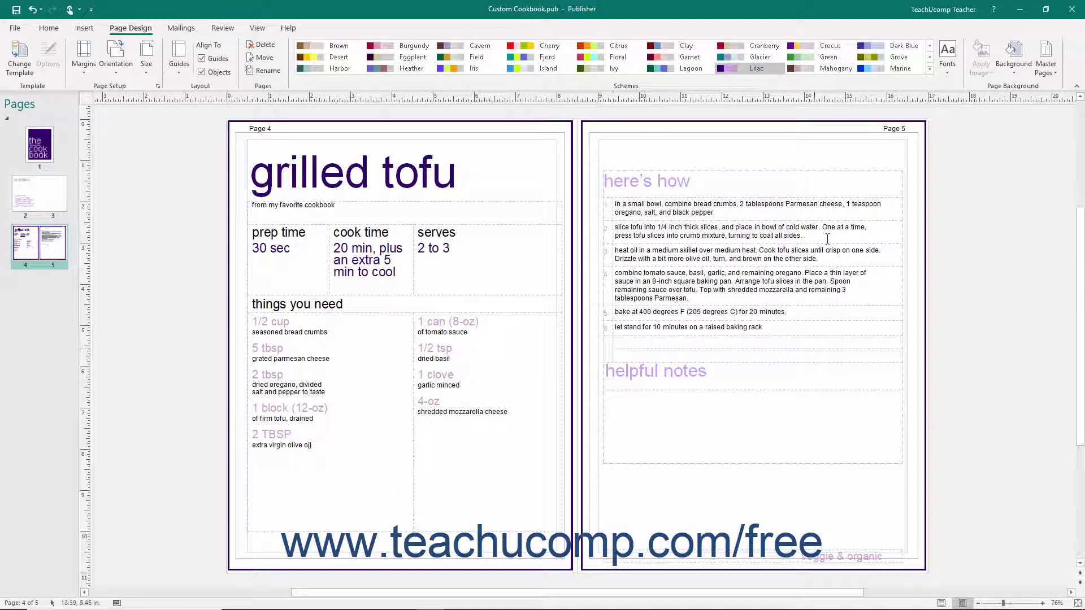
# Show the font scheme gallery with 'My Arial Fonts' listed under Custom.
pyautogui.click(947, 74)
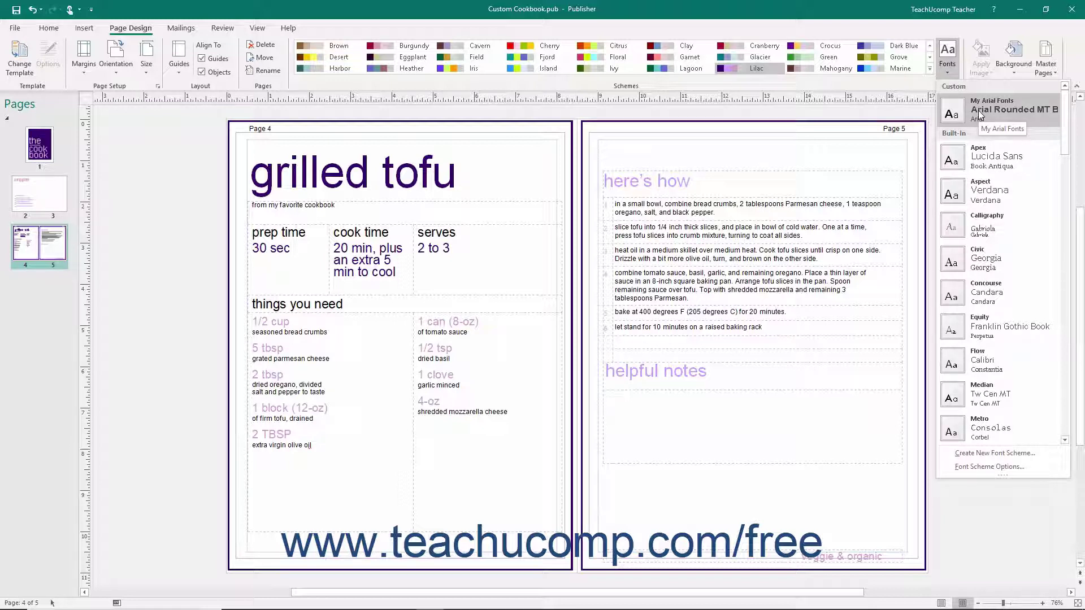
# Choose Delete Scheme for 'My Arial Fonts' to bring up the confirmation prompt.
pyautogui.rightClick(978, 119)
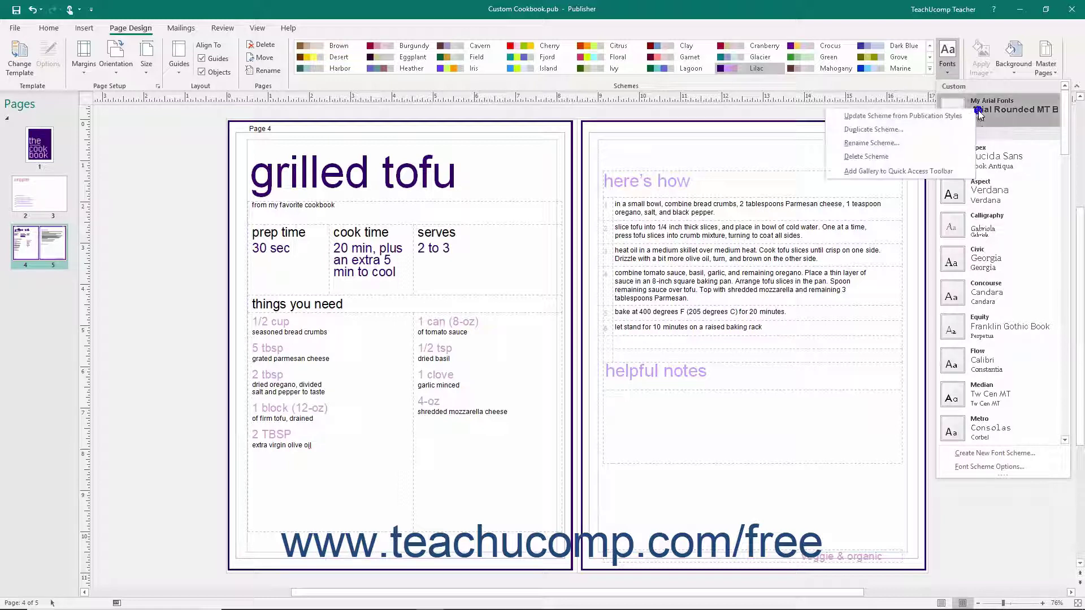
pyautogui.click(906, 156)
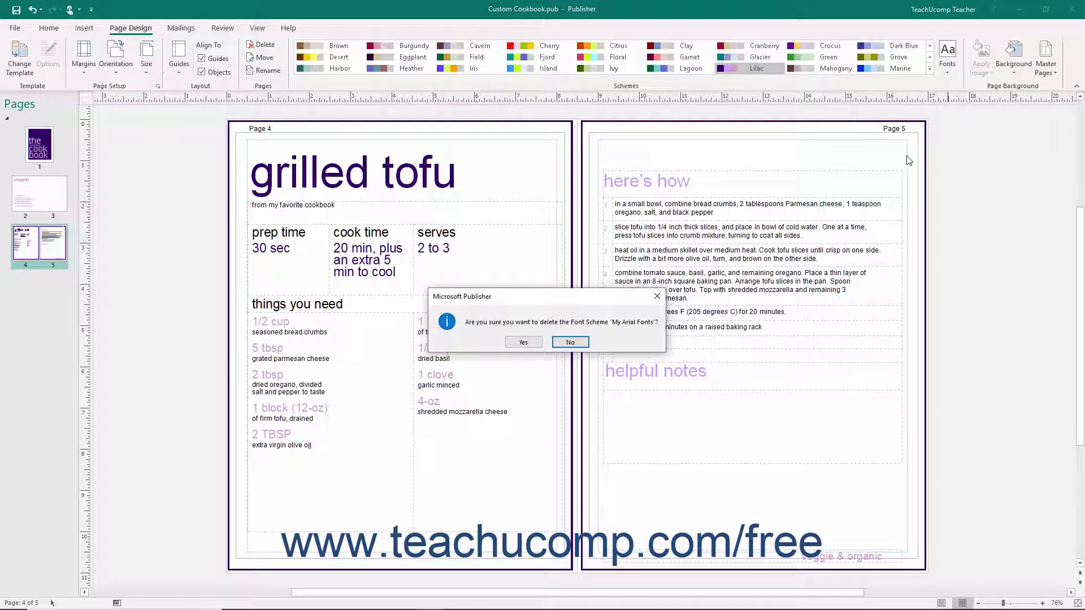